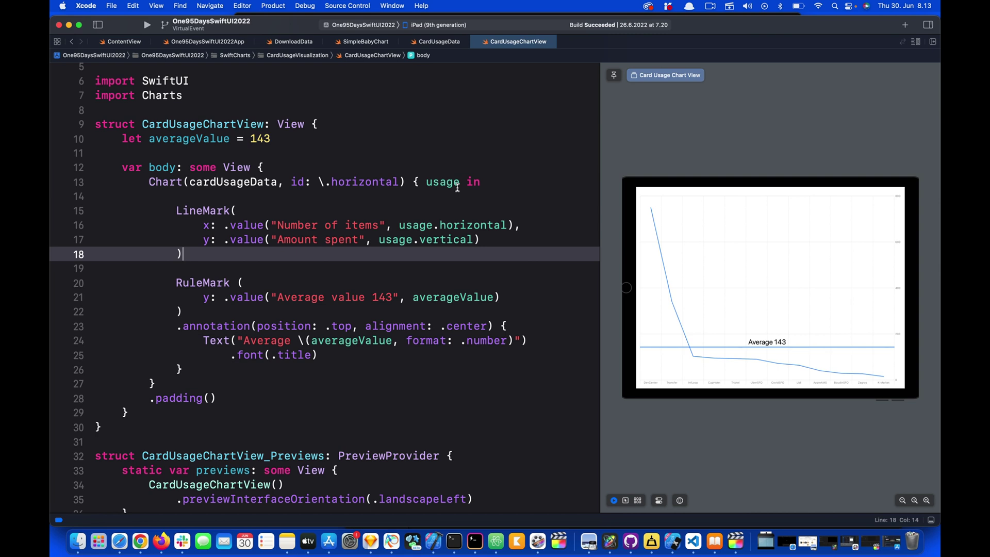
Add .lineStyle(StrokeStyle(lineWidth: 6)) on a new line after the LineMark.
{"action": "left_click", "coordinate": [176, 210]}
{"action": "left_click_drag", "start_coordinate": [176, 210], "coordinate": [190, 255]}
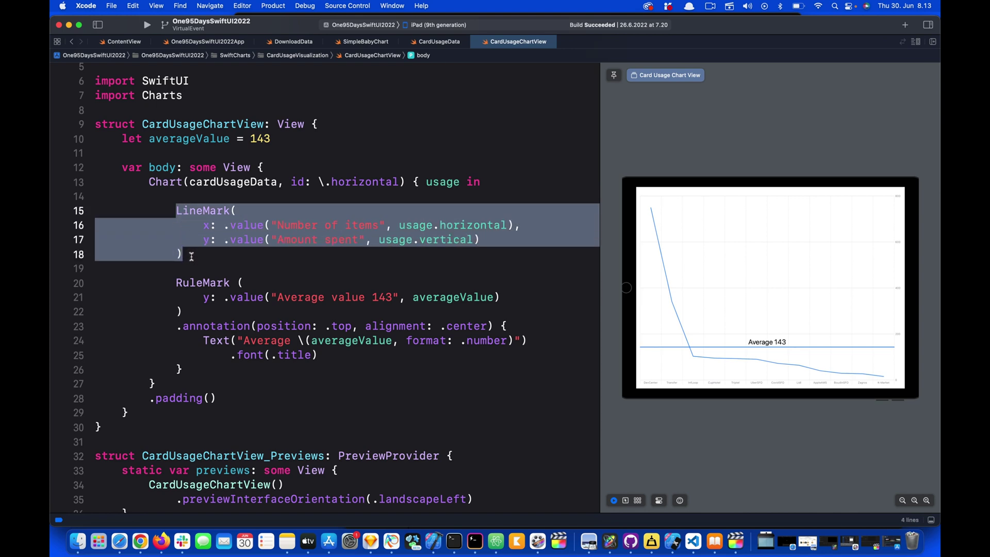
{"action": "left_click", "coordinate": [190, 255]}
{"action": "key", "text": "Return"}
{"action": "type", "text": "."}
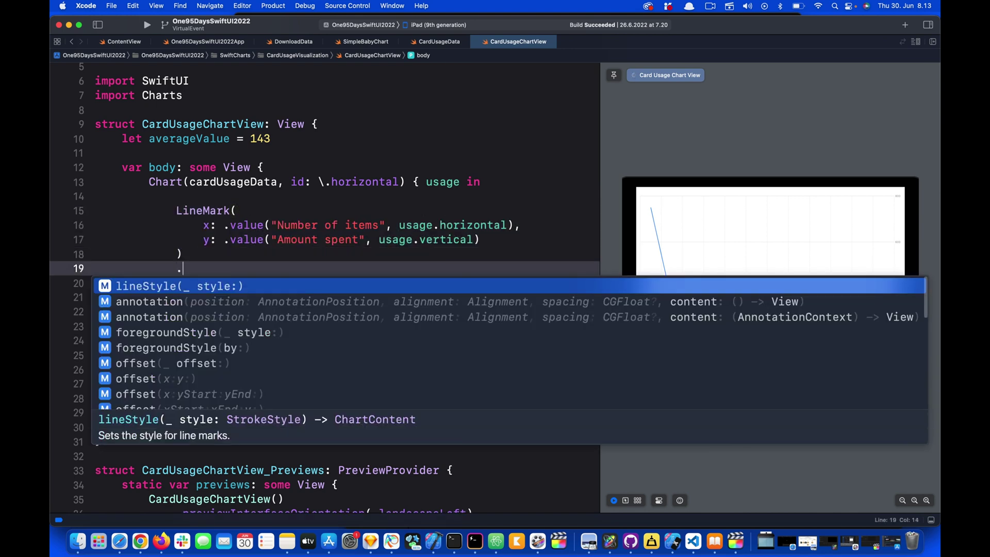
{"action": "type", "text": "lin"}
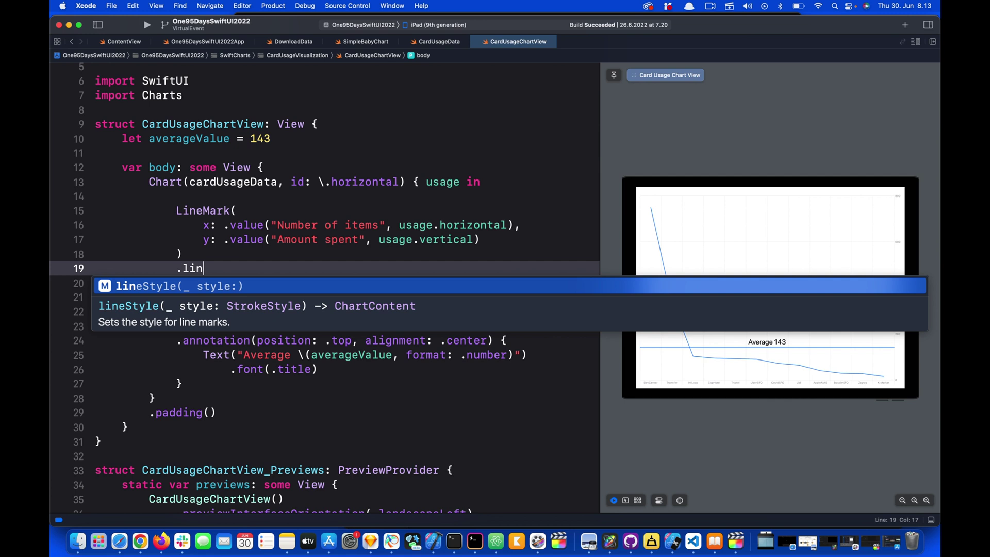
{"action": "key", "text": "Return"}
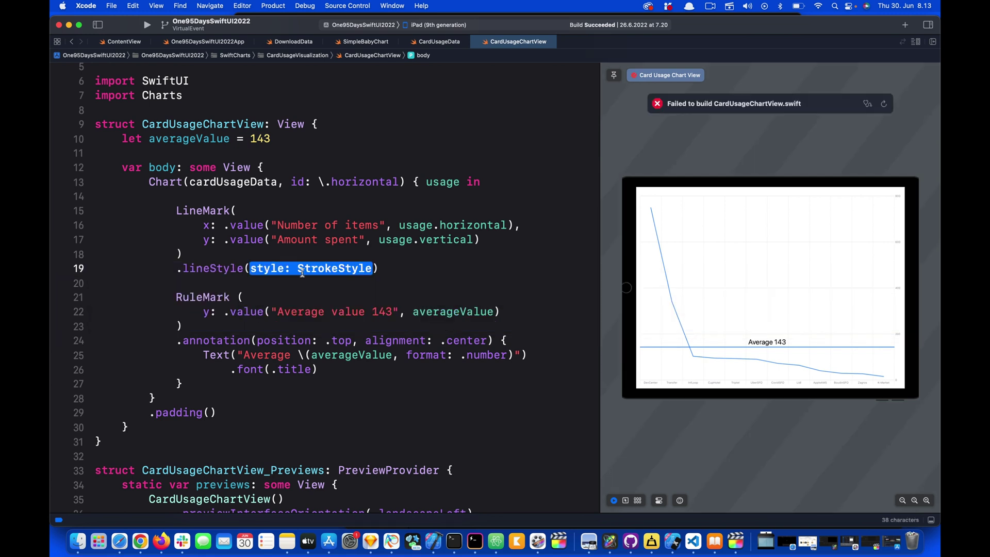
{"action": "key", "text": "Return"}
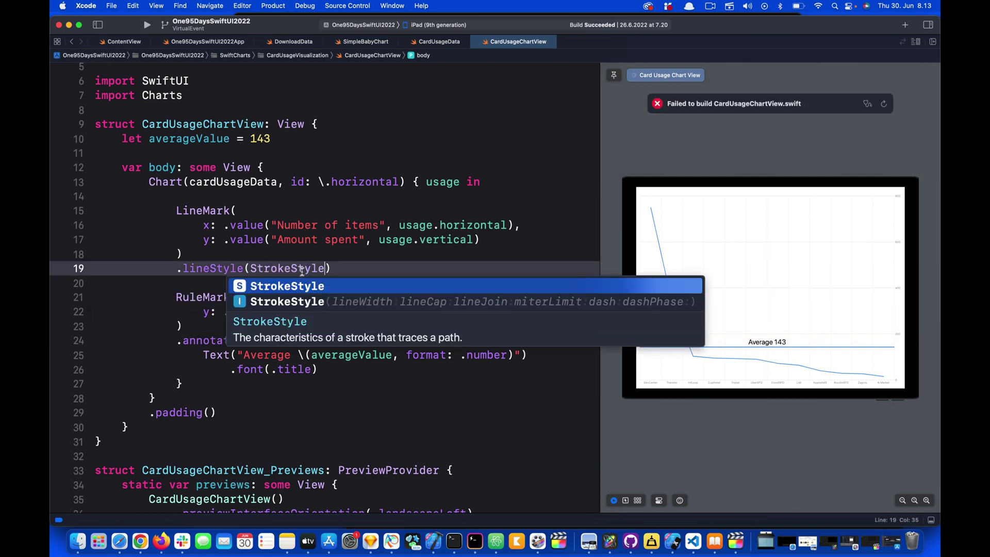
{"action": "type", "text": "("}
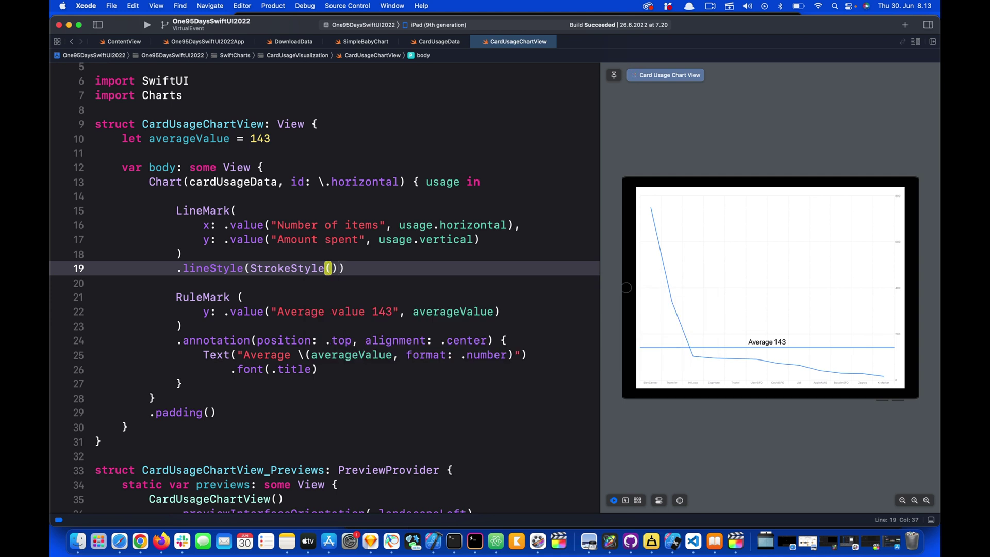
{"action": "type", "text": "li"}
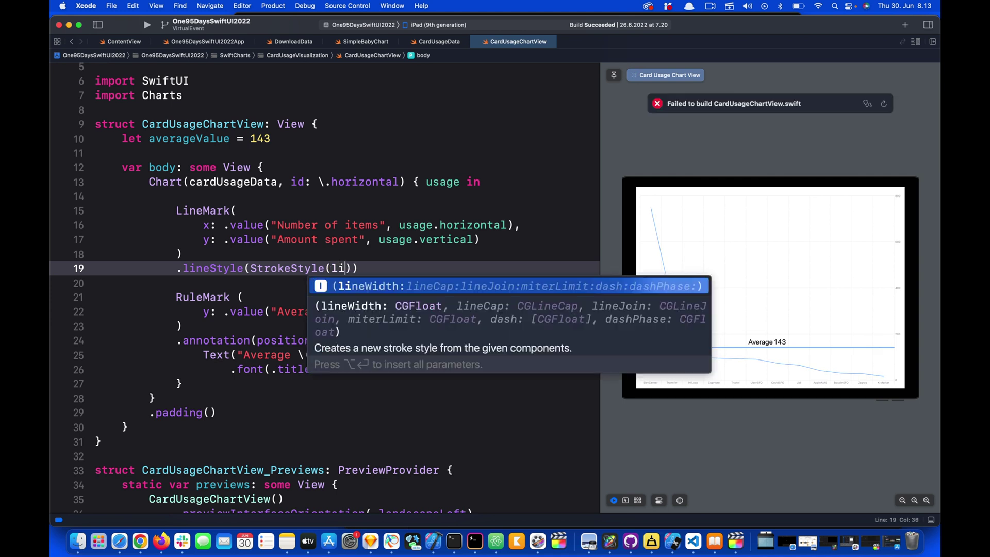
{"action": "key", "text": "Return"}
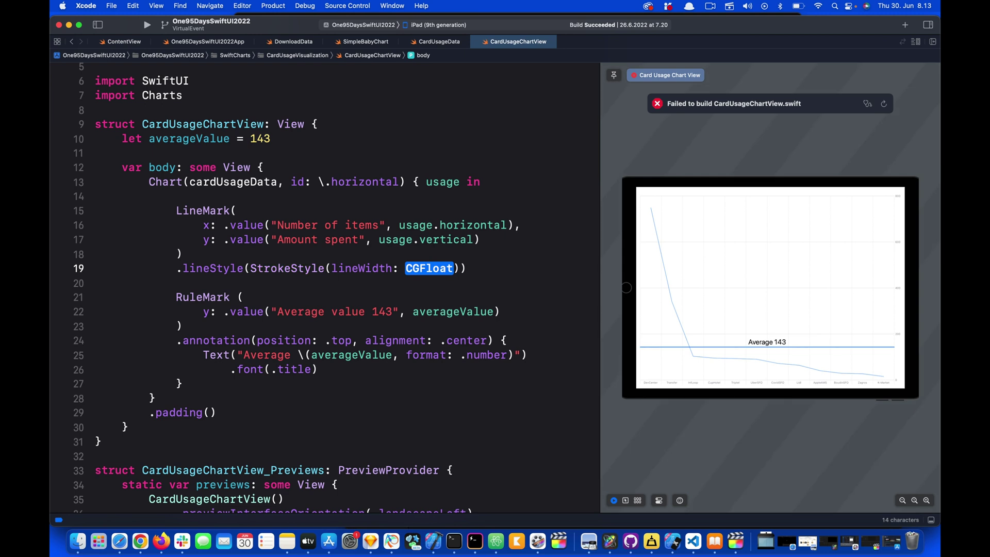
{"action": "type", "text": "6"}
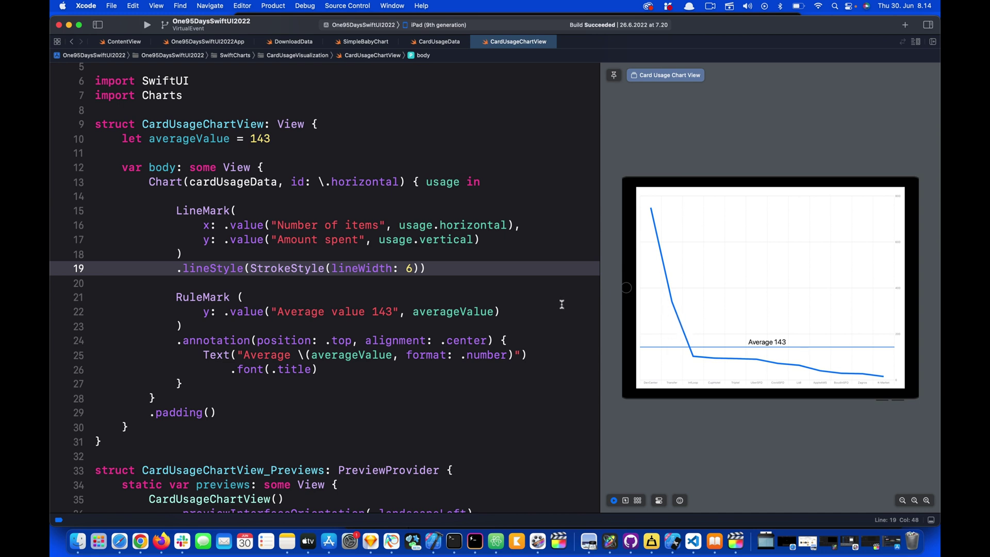
{"action": "type", "text": ","}
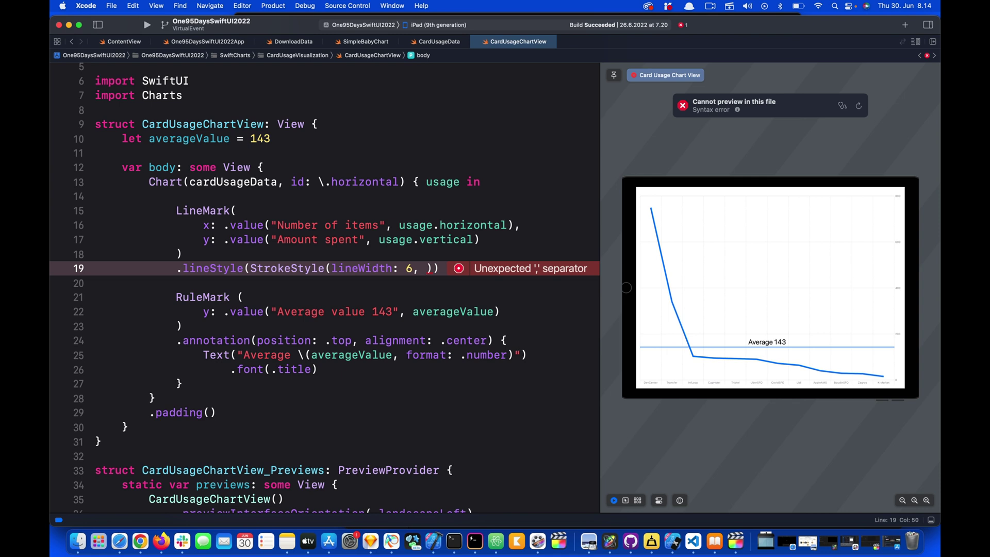
{"action": "type", "text": "lin"}
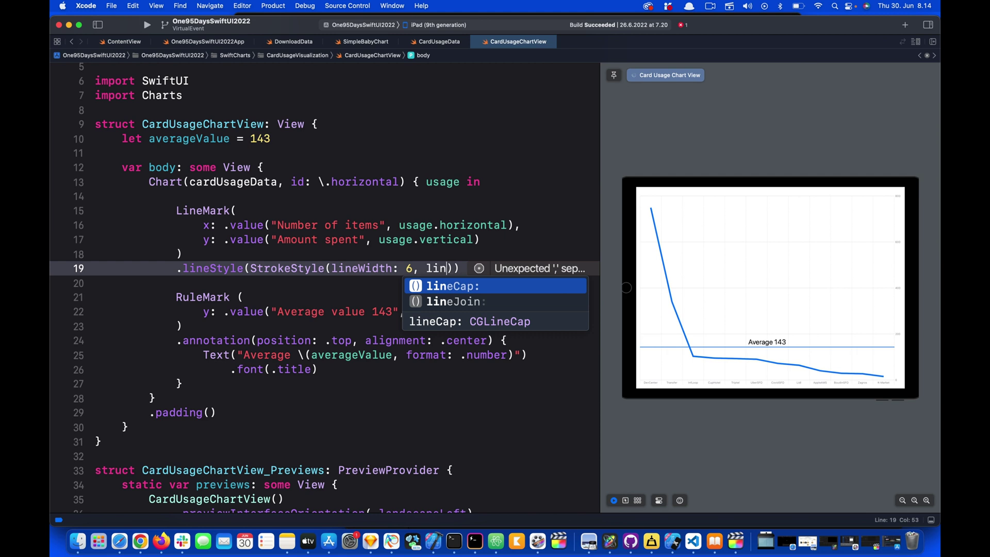
Add lineCap: .round to the StrokeStyle after lineWidth: 6.
{"action": "key", "text": "Return"}
{"action": "type", "text": "."}
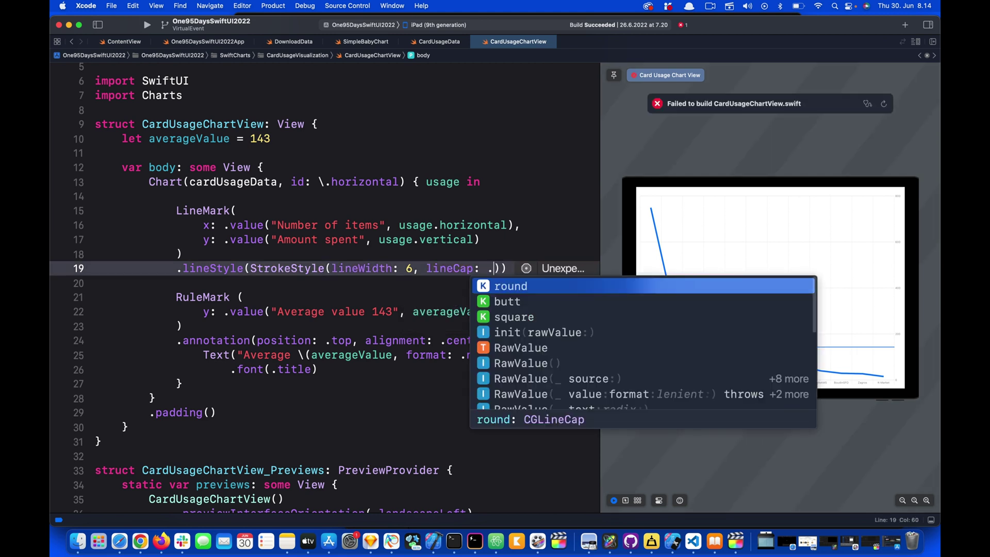
{"action": "type", "text": "rou"}
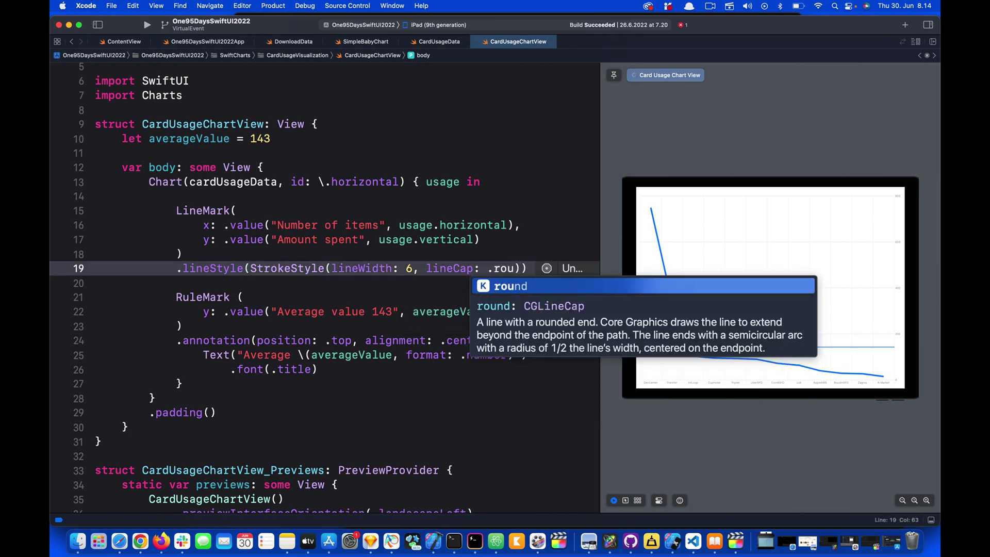
{"action": "key", "text": "Return"}
{"action": "type", "text": ","}
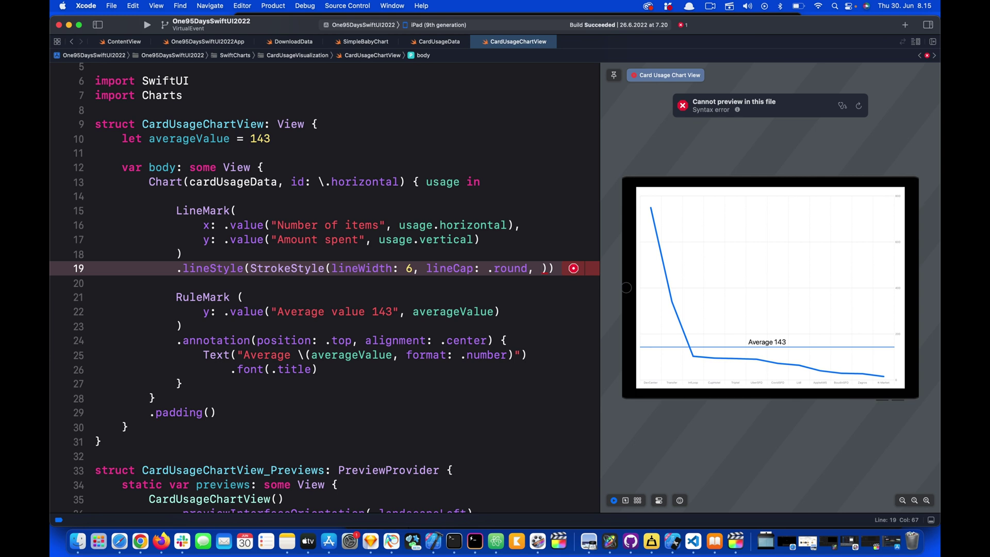
Add dash: [14, 7] to the StrokeStyle, replacing the [CGFloat] placeholder.
{"action": "key", "text": "Return"}
{"action": "type", "text": "da"}
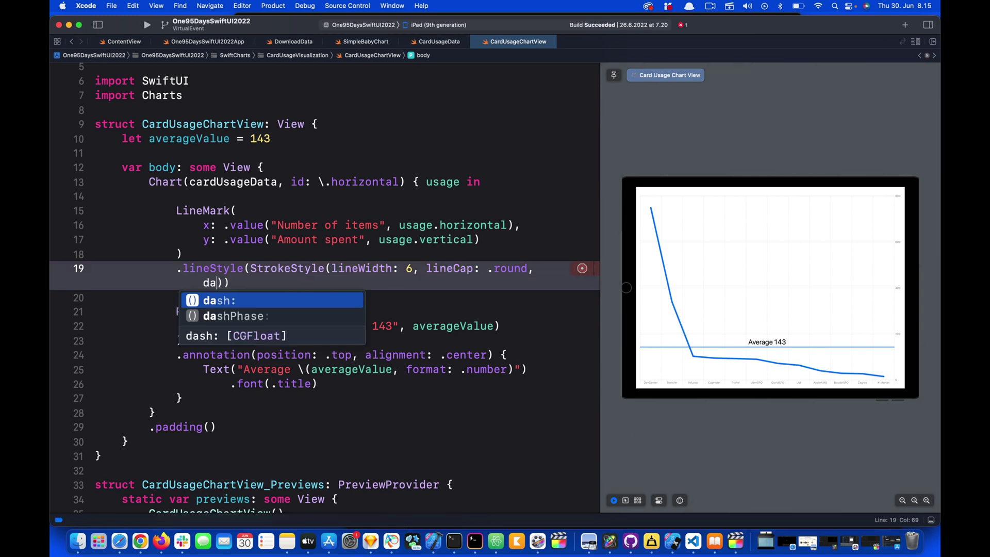
{"action": "type", "text": "s"}
{"action": "key", "text": "Return"}
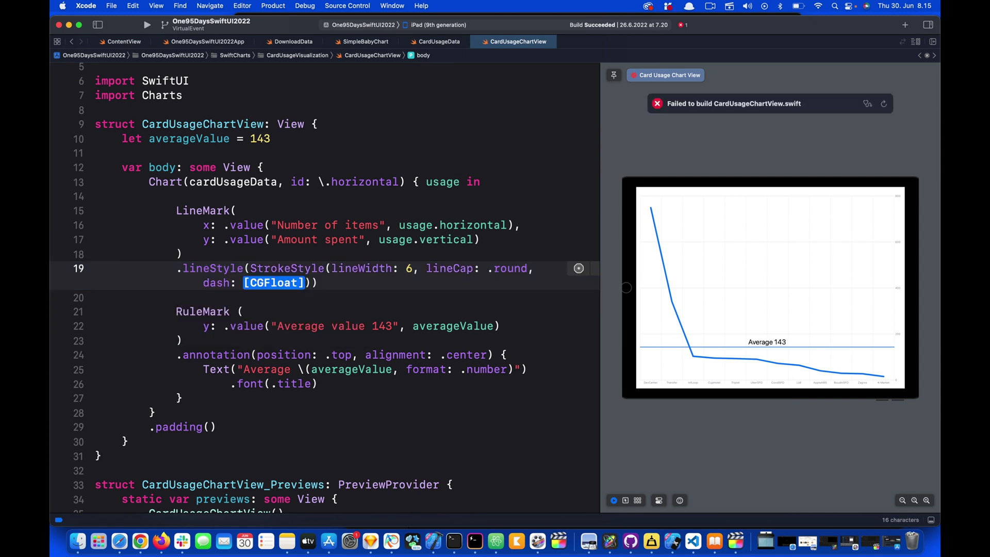
{"action": "double_click", "coordinate": [257, 283]}
{"action": "key", "text": "Left"}
{"action": "key", "text": "BackSpace"}
{"action": "key", "text": "BackSpace"}
{"action": "key", "text": "BackSpace"}
{"action": "key", "text": "BackSpace"}
{"action": "key", "text": "BackSpace"}
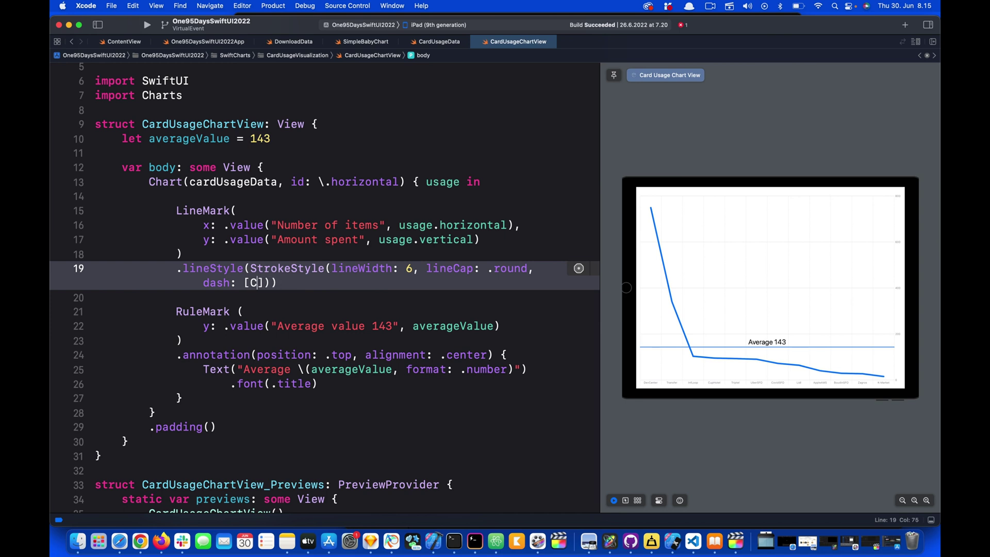
{"action": "key", "text": "BackSpace"}
{"action": "key", "text": "BackSpace"}
{"action": "type", "text": "7, "}
{"action": "type", "text": "7"}
{"action": "key", "text": "Left"}
{"action": "key", "text": "BackSpace"}
{"action": "type", "text": "14"}
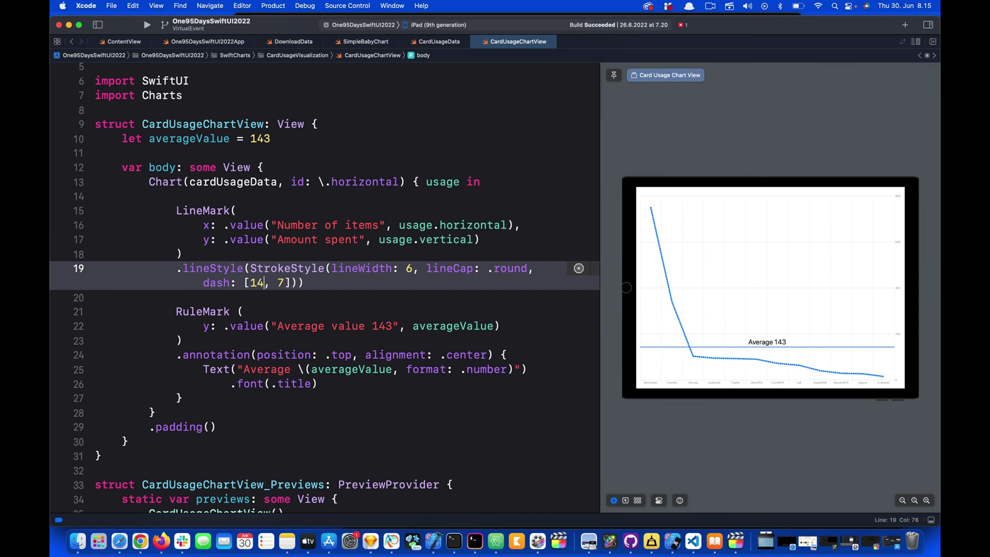
{"action": "key", "text": "super+Right"}
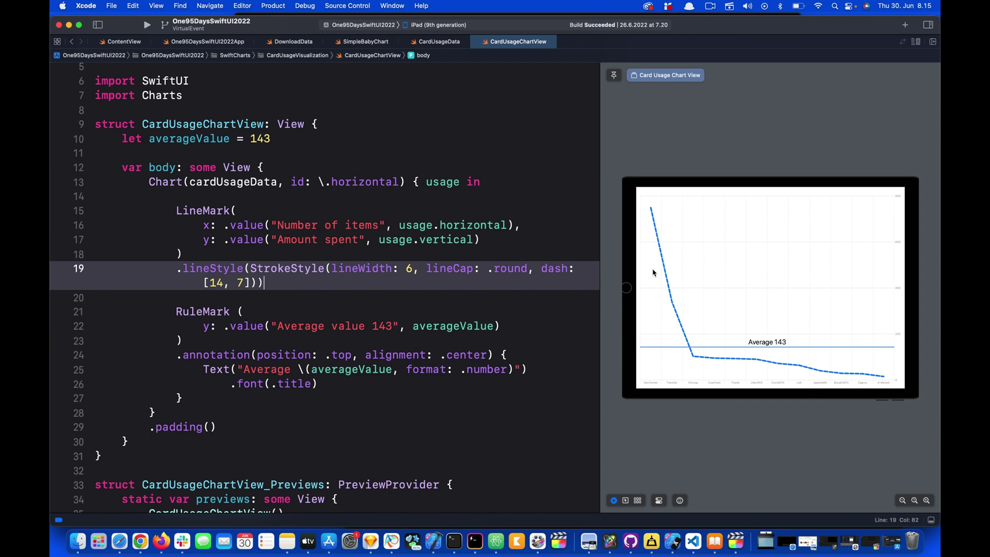